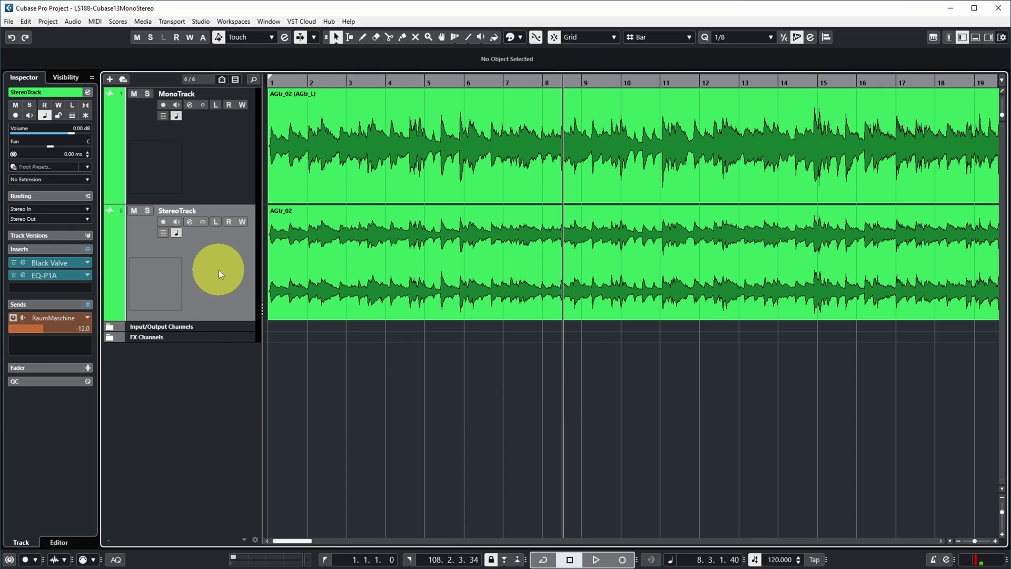
{"action": "left_click", "coordinate": [50, 23]}
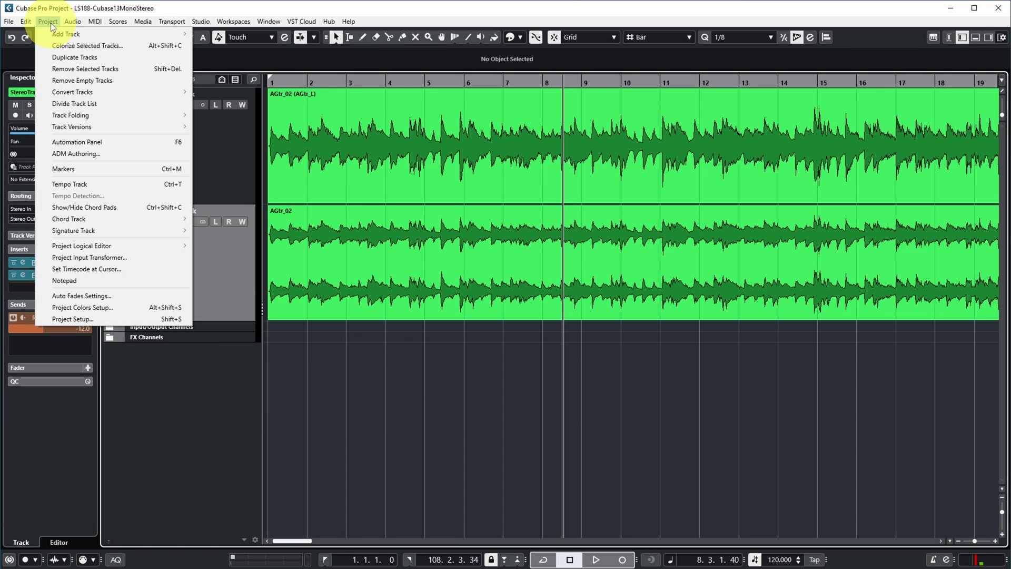
{"action": "mouse_move", "coordinate": [78, 95]}
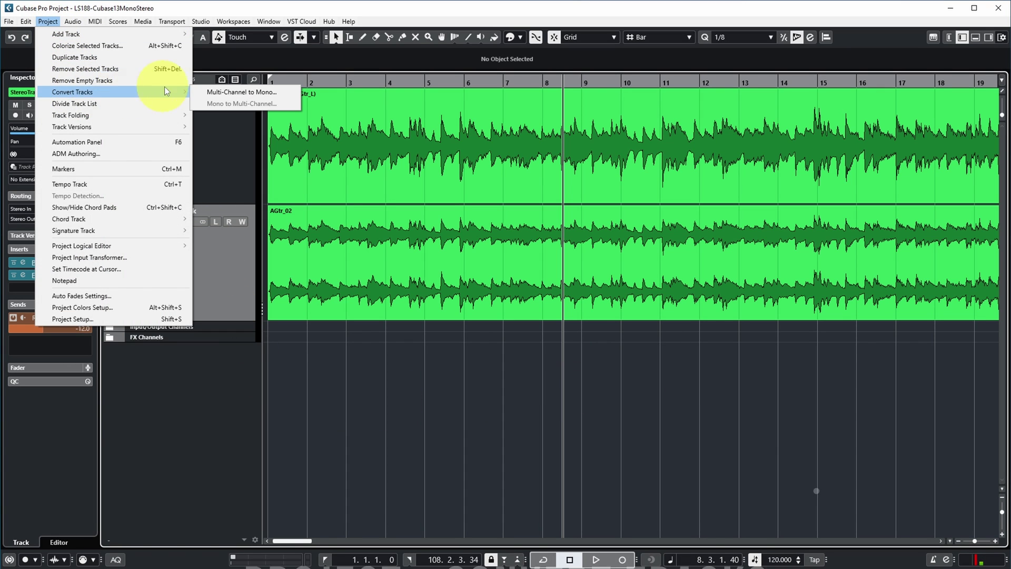
{"action": "left_click", "coordinate": [235, 91]}
{"action": "left_click_drag", "start_coordinate": [639, 239], "coordinate": [639, 235]}
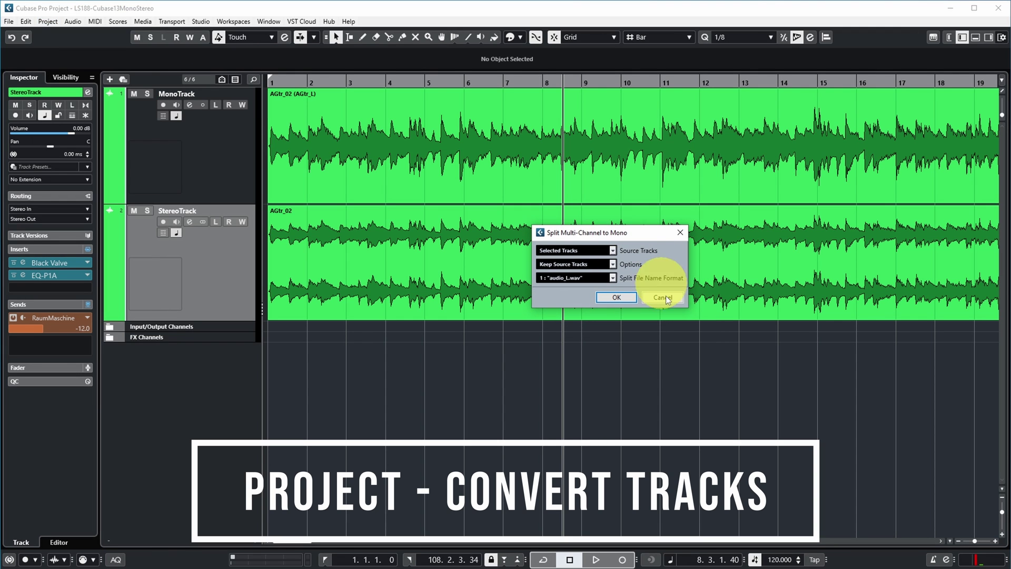
{"action": "left_click", "coordinate": [612, 250]}
{"action": "left_click", "coordinate": [614, 255]}
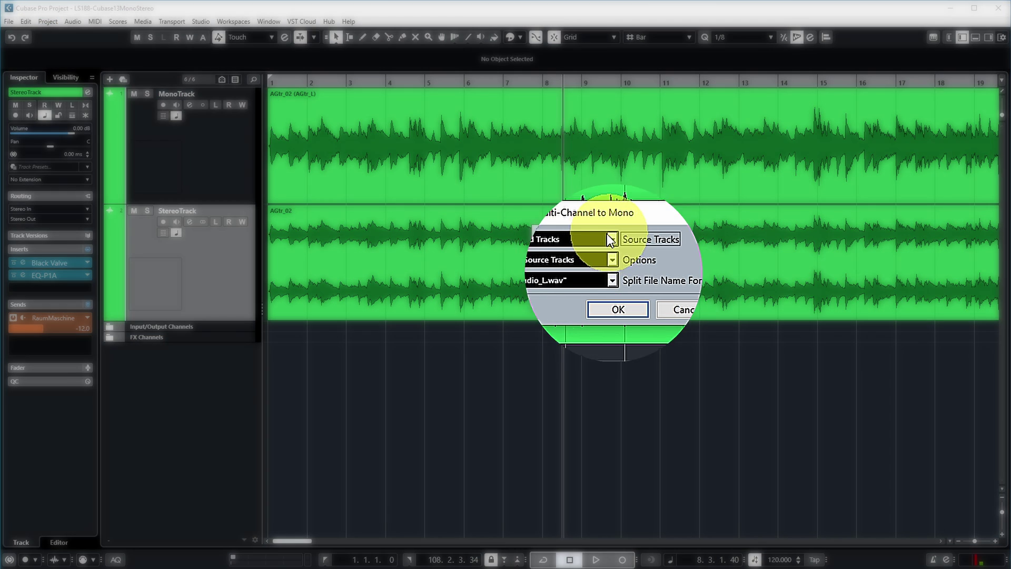
{"action": "left_click", "coordinate": [614, 261]}
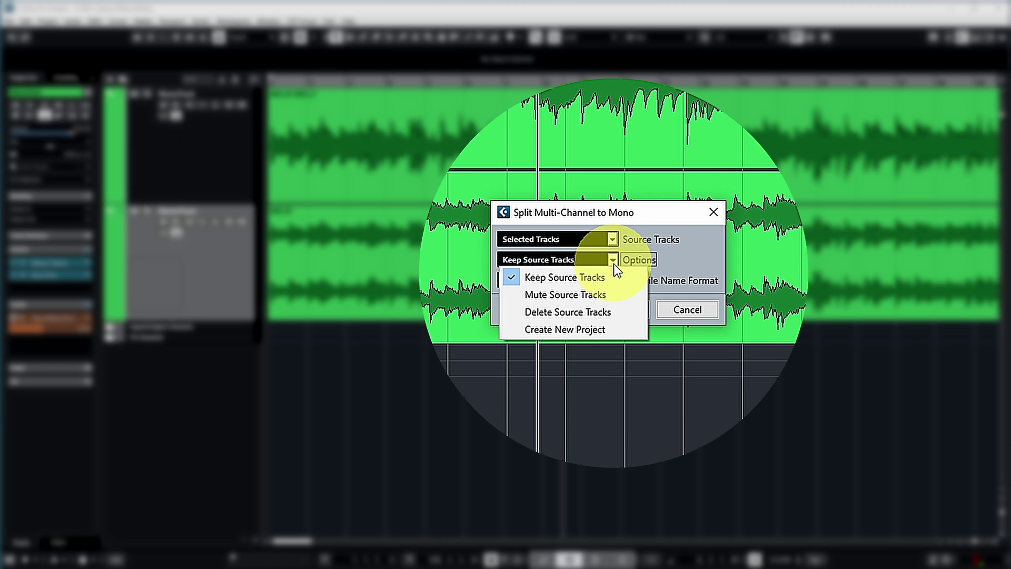
{"action": "left_click", "coordinate": [614, 258]}
{"action": "left_click", "coordinate": [613, 280]}
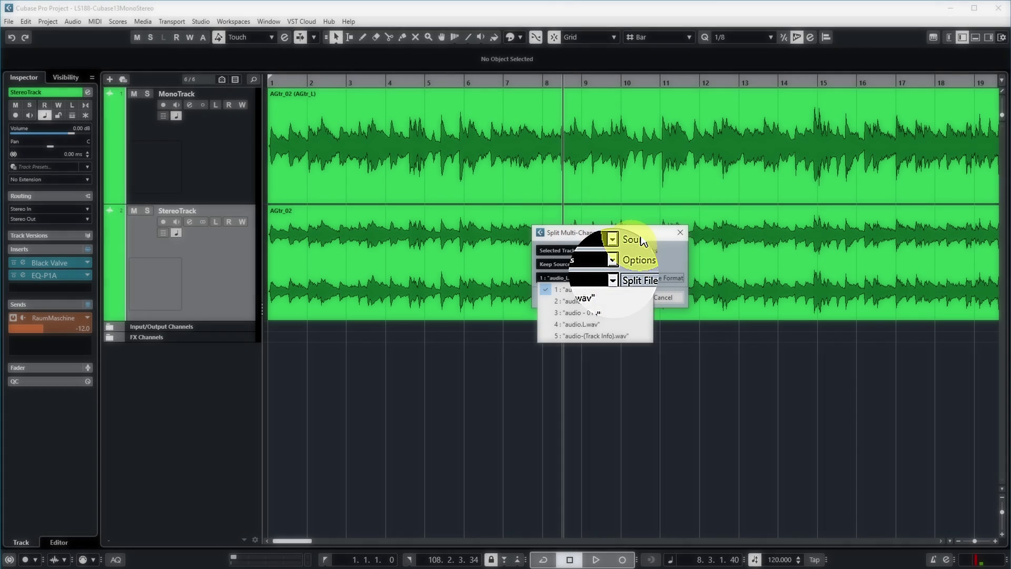
{"action": "left_click", "coordinate": [652, 288]}
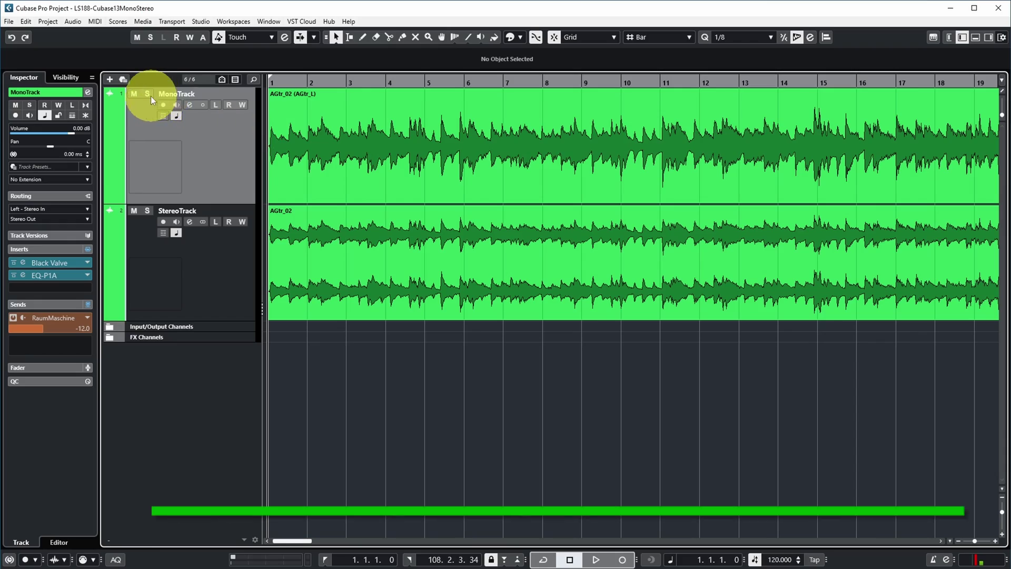
- Solo MonoTrack and play the opening bars to hear the mono guitar alone, then stop
{"action": "left_click", "coordinate": [147, 94]}
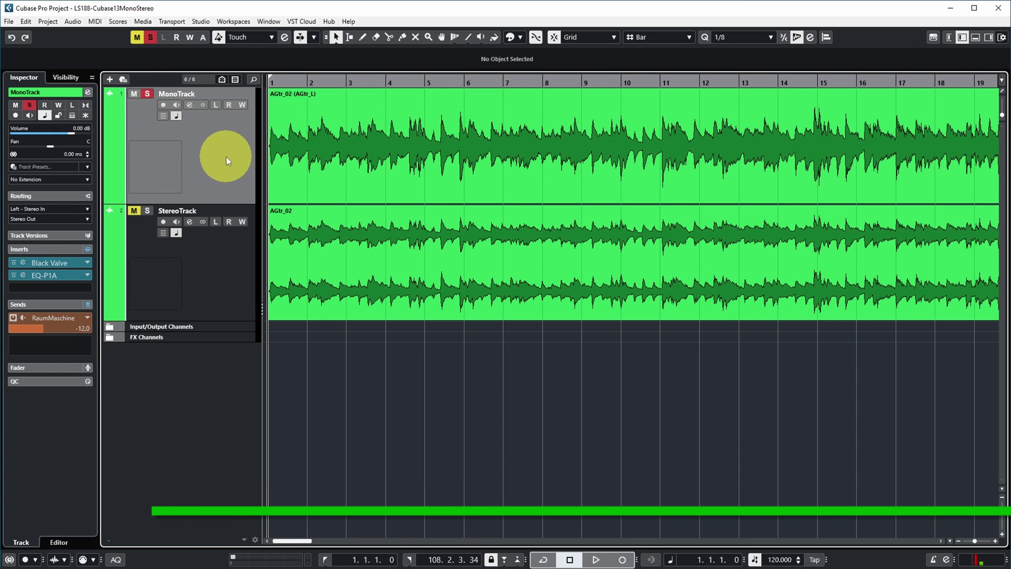
{"action": "key", "text": "space"}
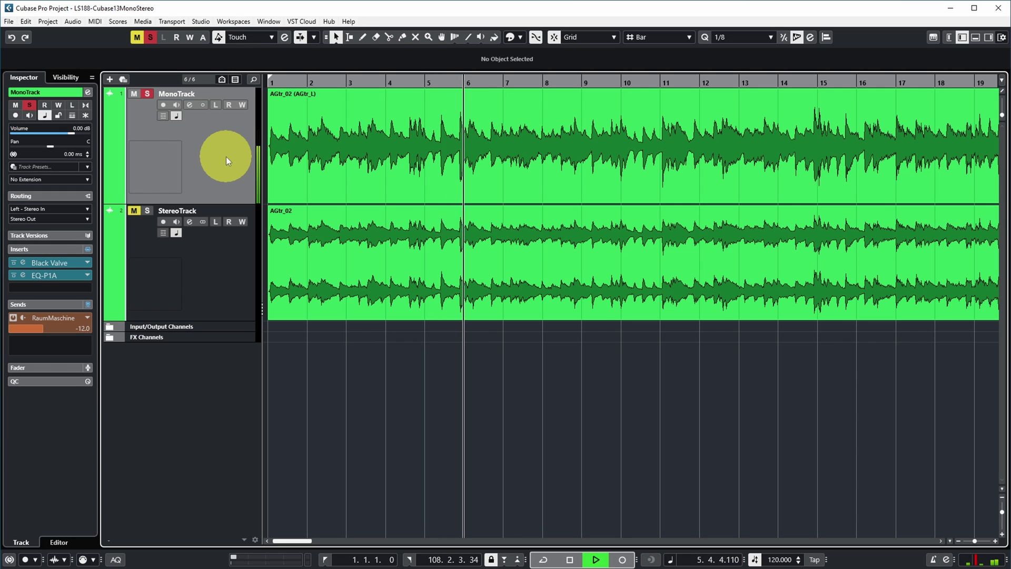
{"action": "key", "text": "space"}
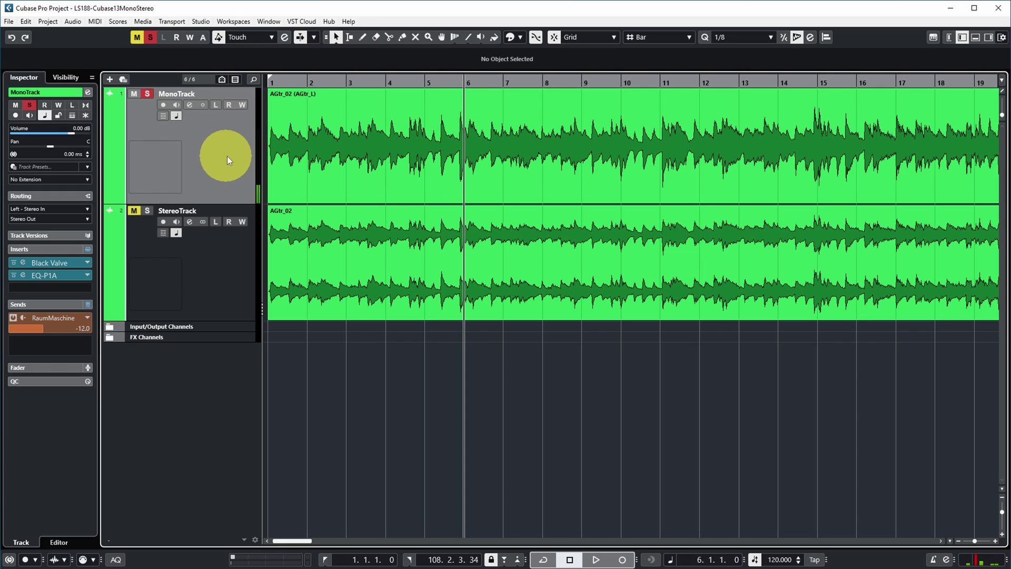
{"action": "left_click", "coordinate": [23, 263]}
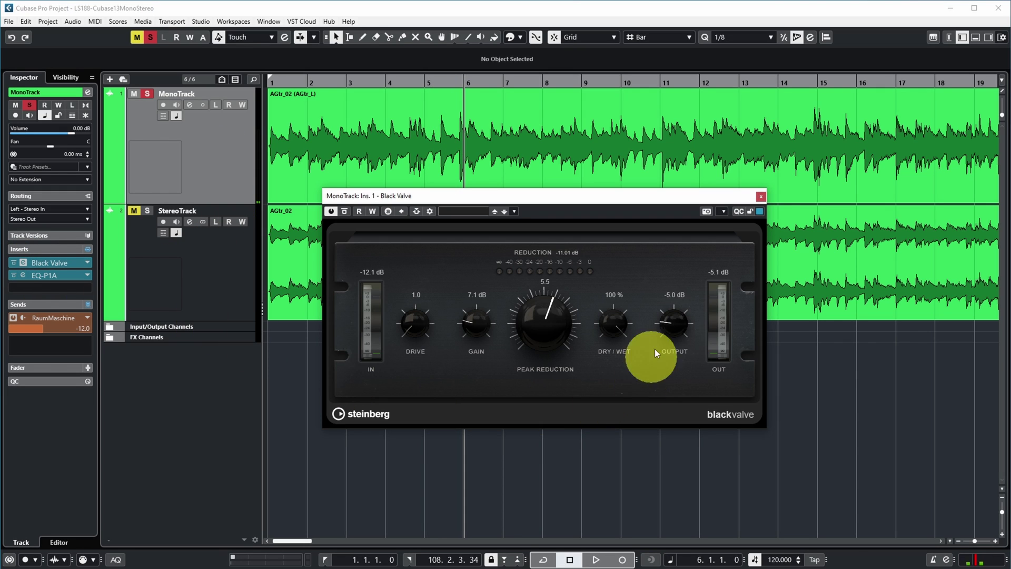
{"action": "left_click", "coordinate": [761, 197]}
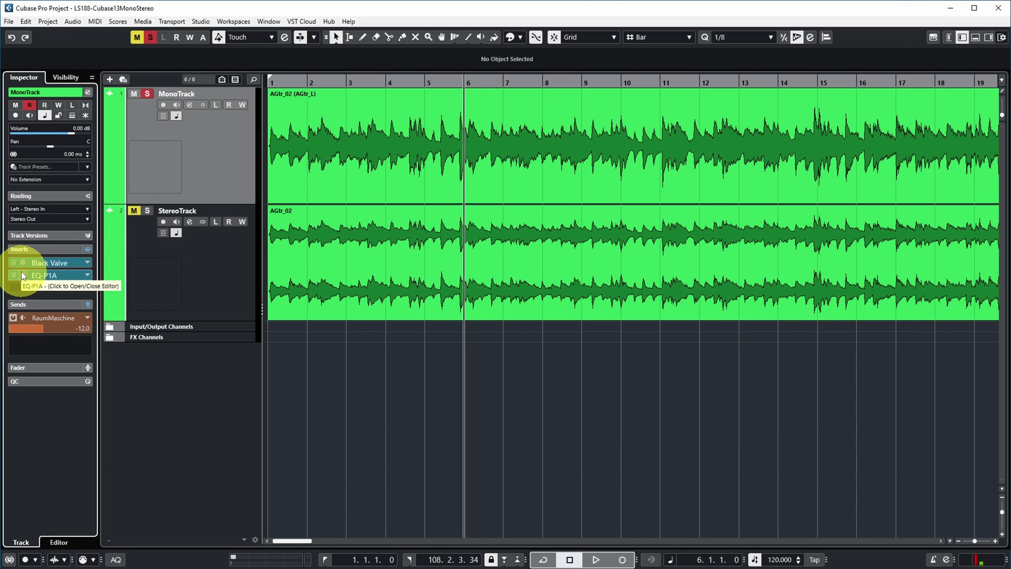
{"action": "left_click", "coordinate": [23, 275]}
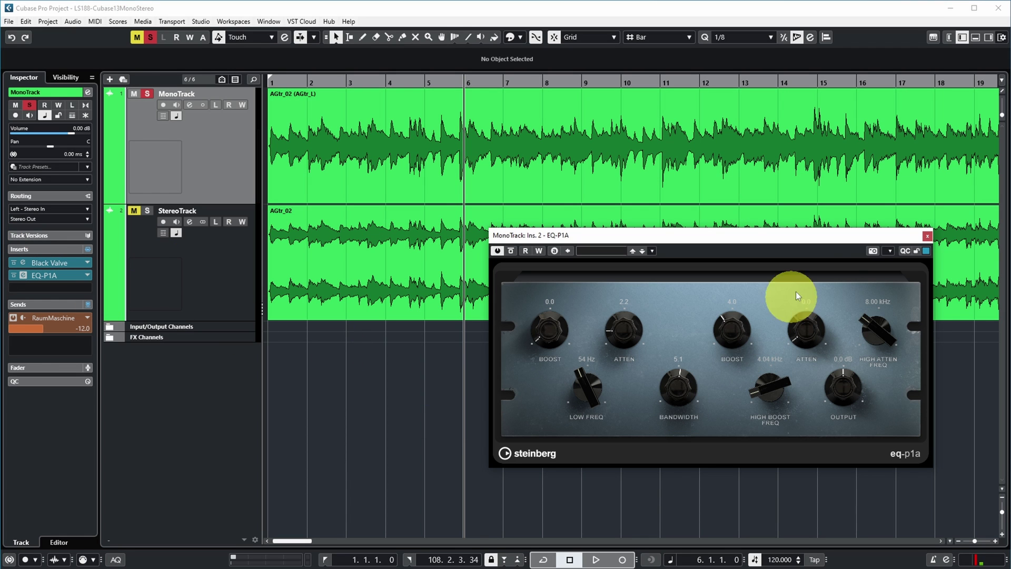
{"action": "left_click", "coordinate": [928, 236]}
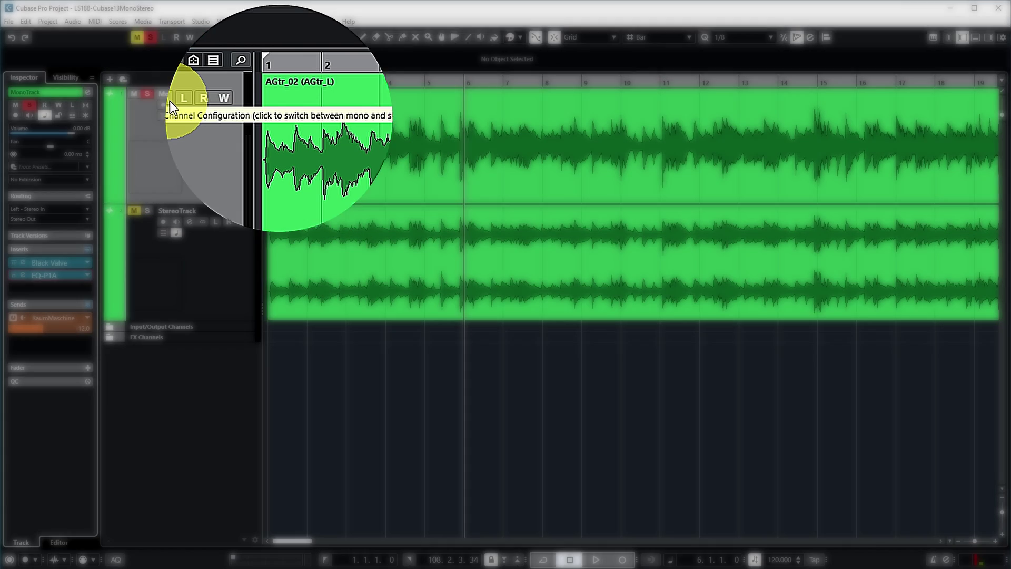
{"action": "key", "text": "F3"}
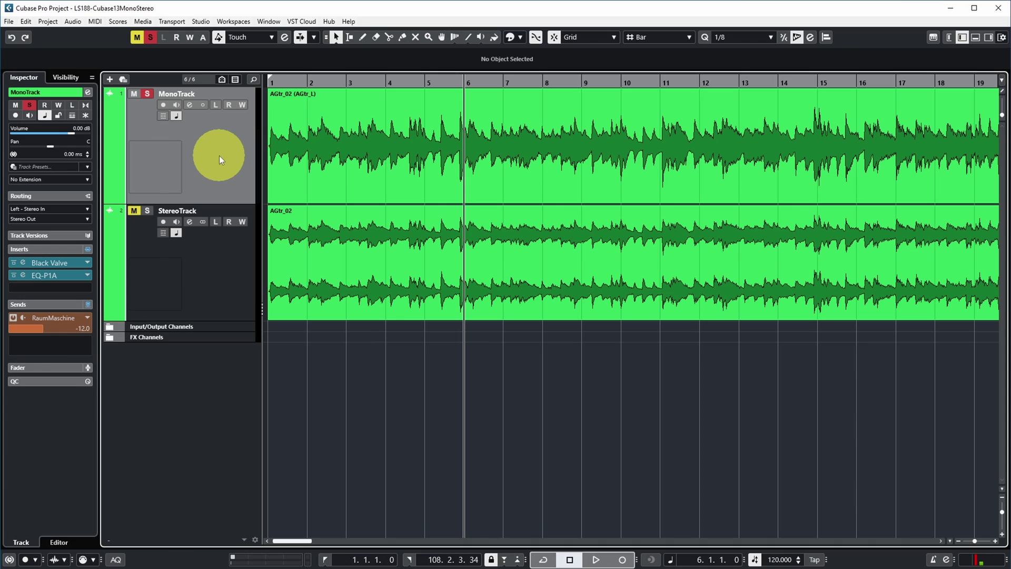
- Insert Steinberg's Spatial + Panner MonoToStereo in MonoTrack's third insert slot and reposition its editor
{"action": "left_click", "coordinate": [50, 287]}
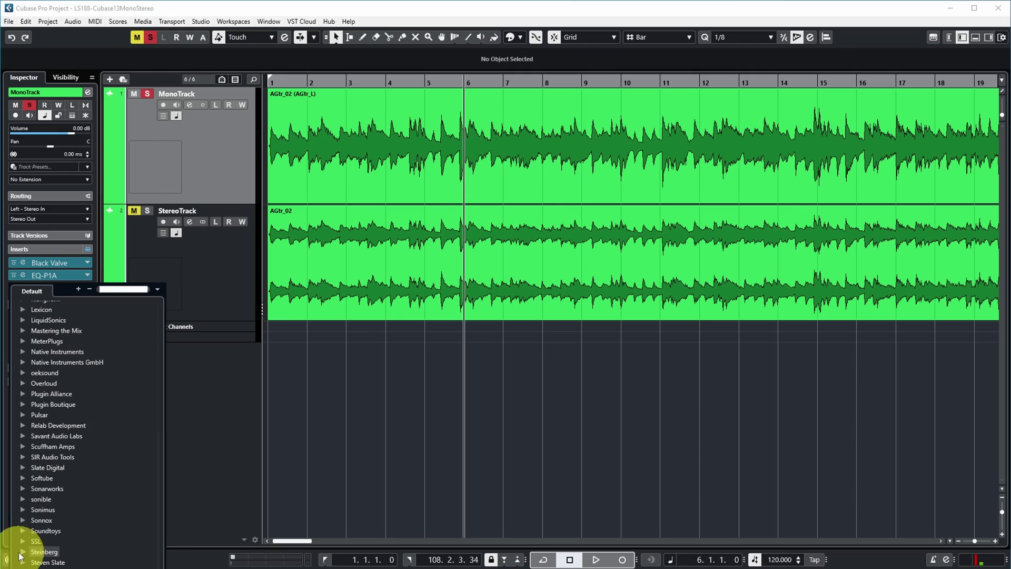
{"action": "left_click", "coordinate": [21, 552]}
{"action": "scroll", "coordinate": [87, 454], "scroll_direction": "down", "scroll_amount": 6}
{"action": "left_click", "coordinate": [35, 521]}
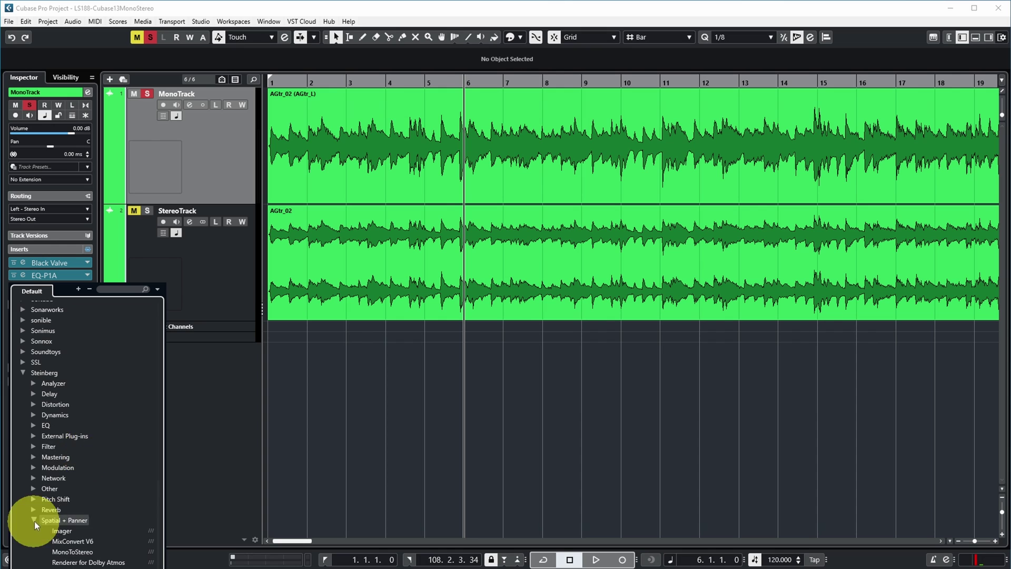
{"action": "scroll", "coordinate": [91, 422], "scroll_direction": "down", "scroll_amount": 4}
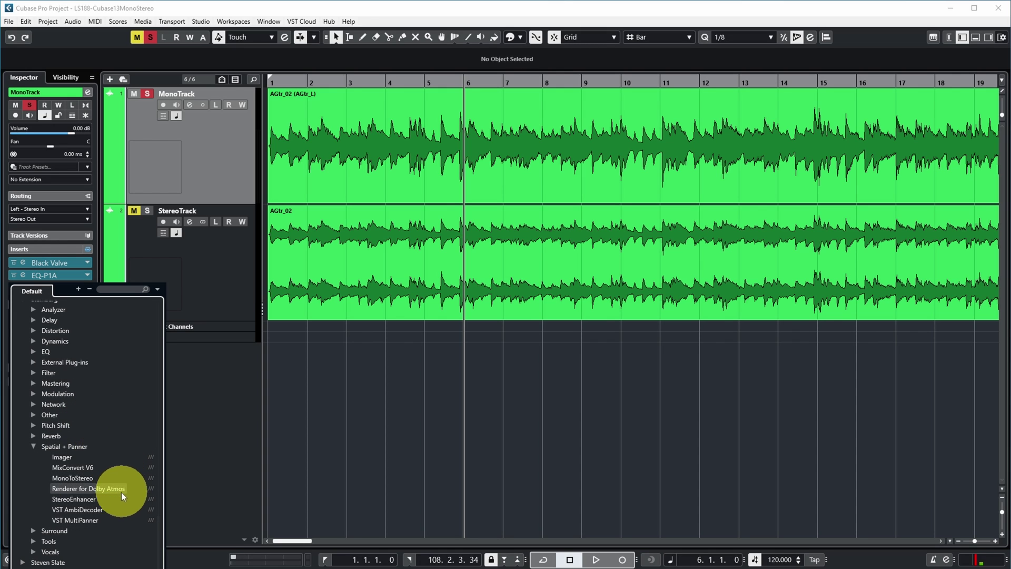
{"action": "left_click", "coordinate": [73, 477]}
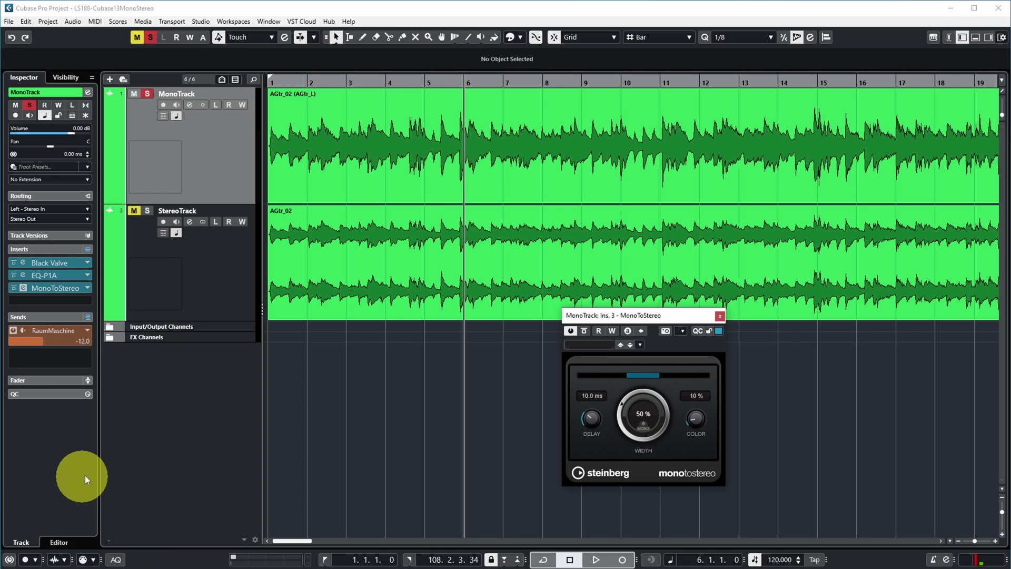
{"action": "left_click_drag", "start_coordinate": [638, 315], "coordinate": [550, 238]}
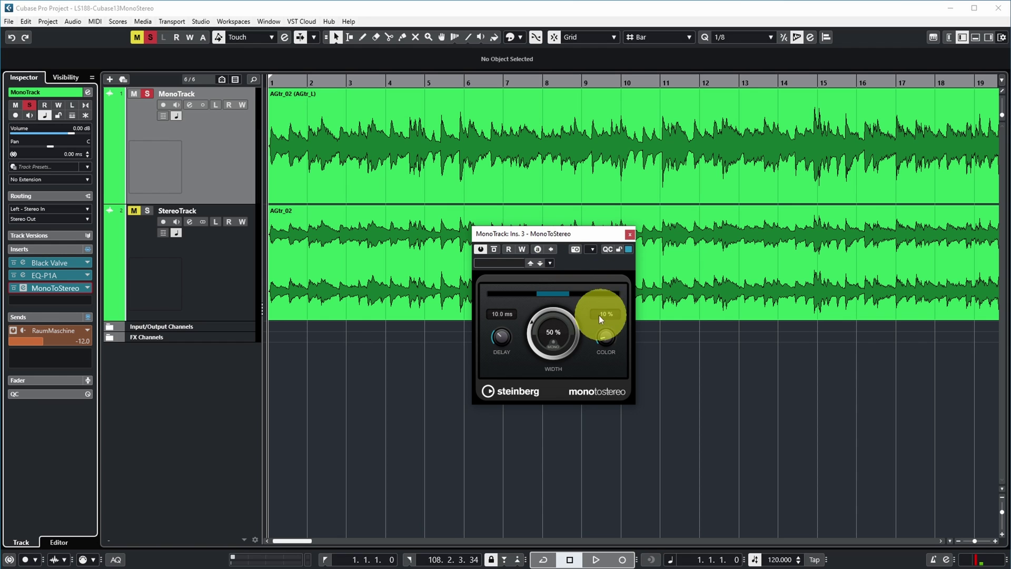
- During playback, raise MonoToStereo width to 83%, take it out of bypass, and close the editor
{"action": "key", "text": "space"}
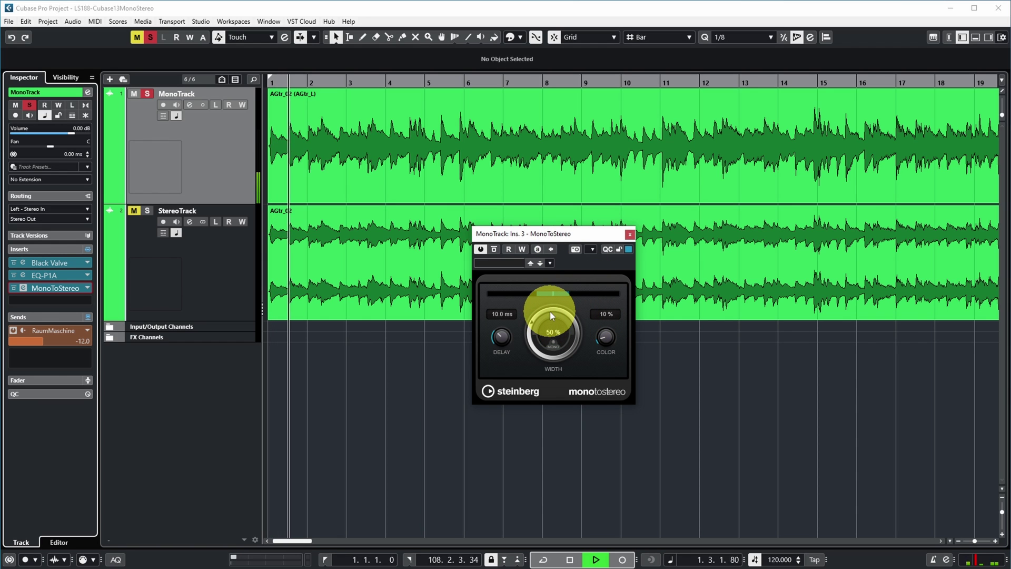
{"action": "mouse_move", "coordinate": [550, 312]}
{"action": "left_mouse_down"}
{"action": "mouse_move", "coordinate": [558, 252]}
{"action": "mouse_move", "coordinate": [552, 295]}
{"action": "left_mouse_up"}
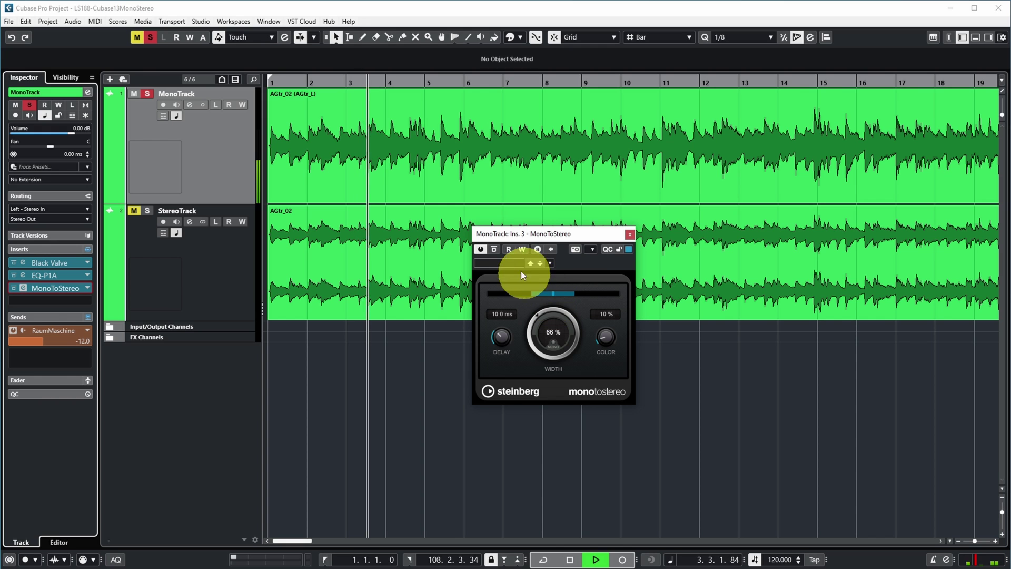
{"action": "left_click", "coordinate": [495, 248]}
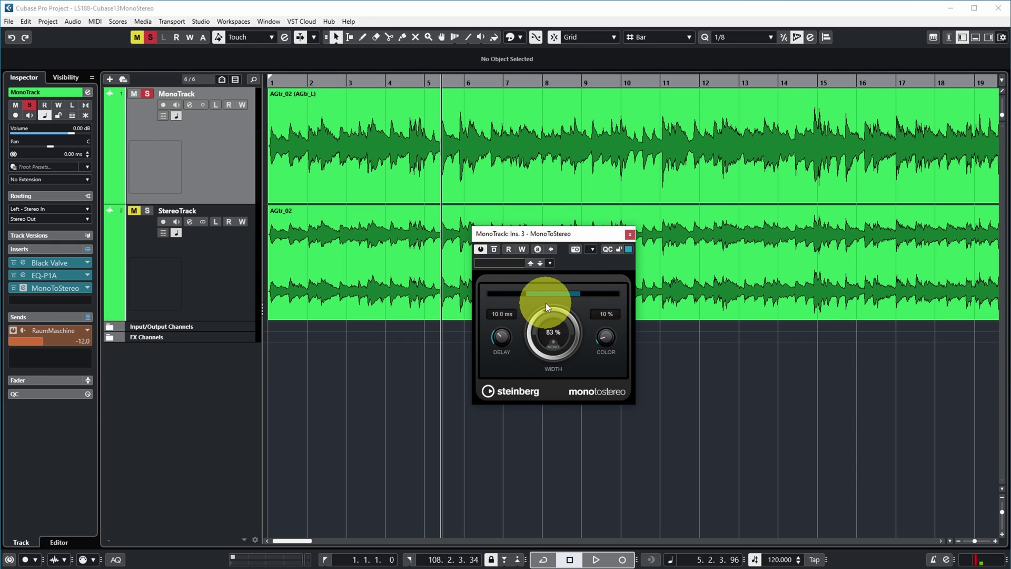
{"action": "left_click", "coordinate": [630, 234]}
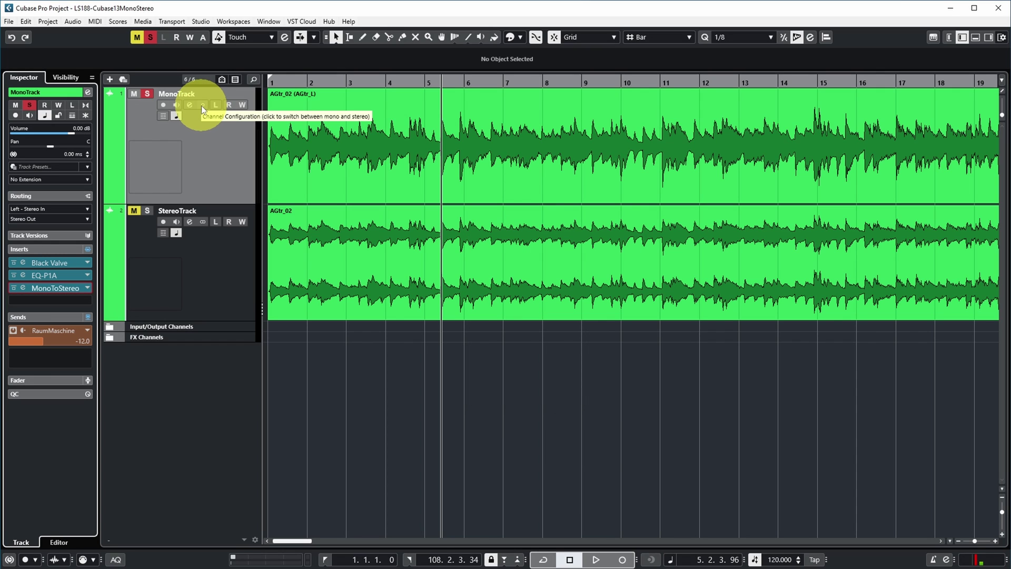
{"action": "left_click", "coordinate": [202, 105]}
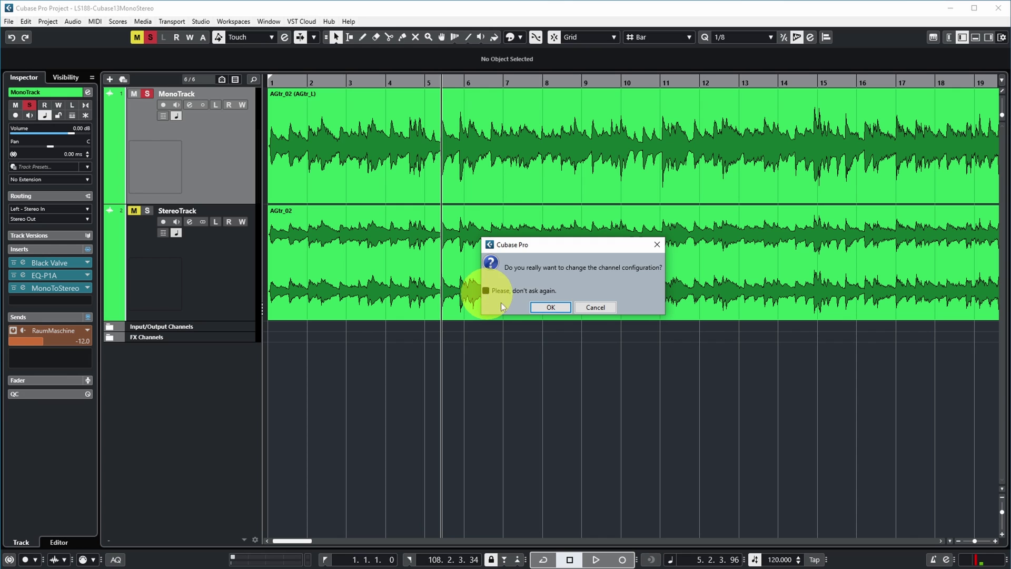
- Confirm MonoTrack's stereo configuration, reopen MonoToStereo, and raise its width from 83% to 115% during playback
{"action": "left_click", "coordinate": [551, 307]}
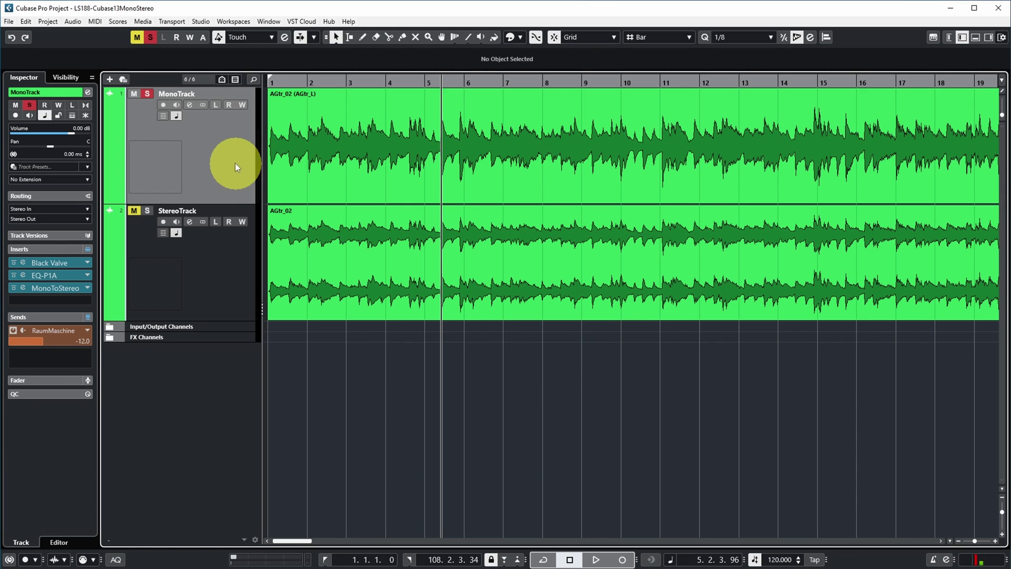
{"action": "left_click", "coordinate": [201, 107]}
{"action": "key", "text": "space"}
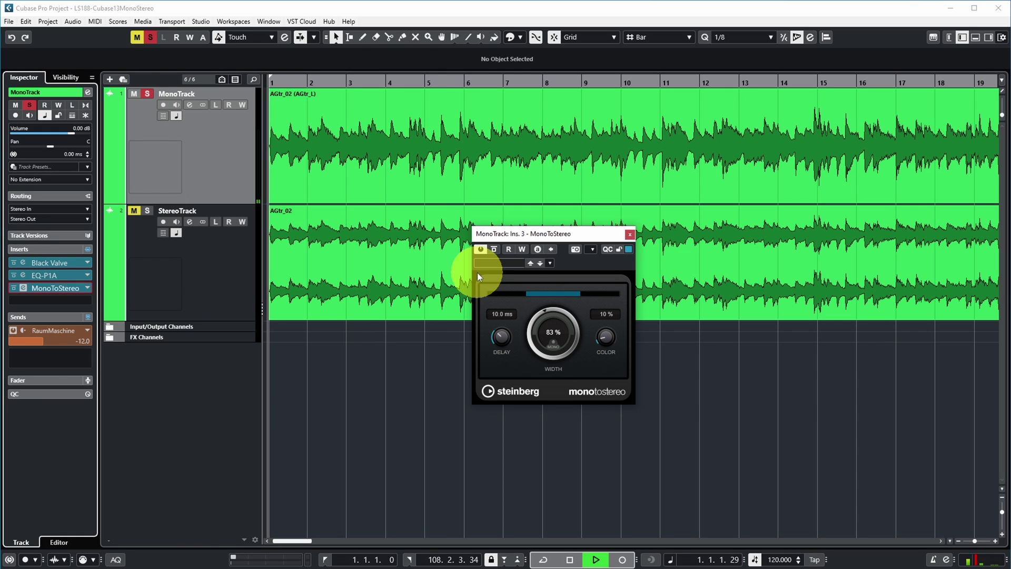
{"action": "left_click_drag", "start_coordinate": [547, 311], "coordinate": [555, 297]}
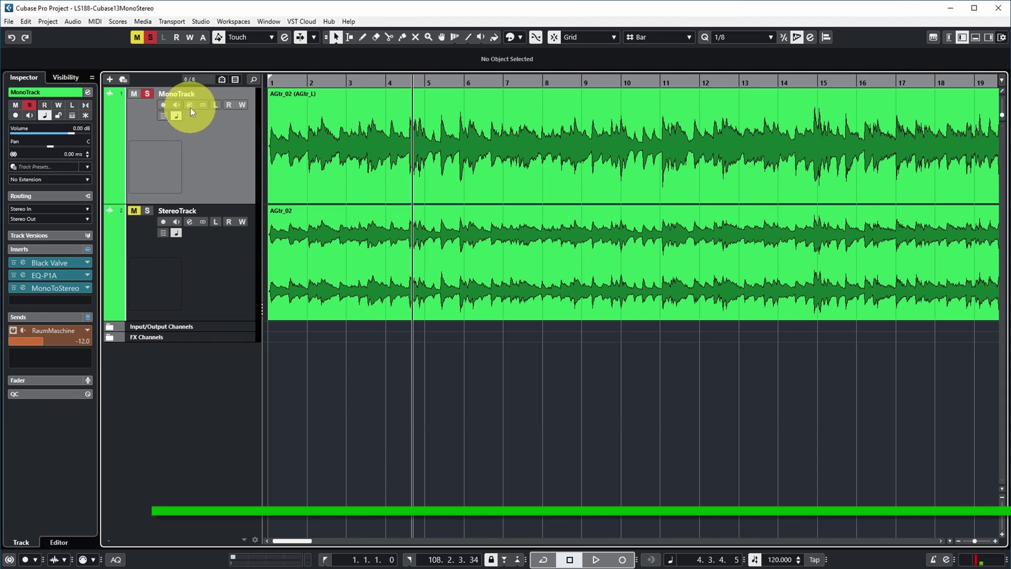
{"action": "left_click", "coordinate": [190, 105]}
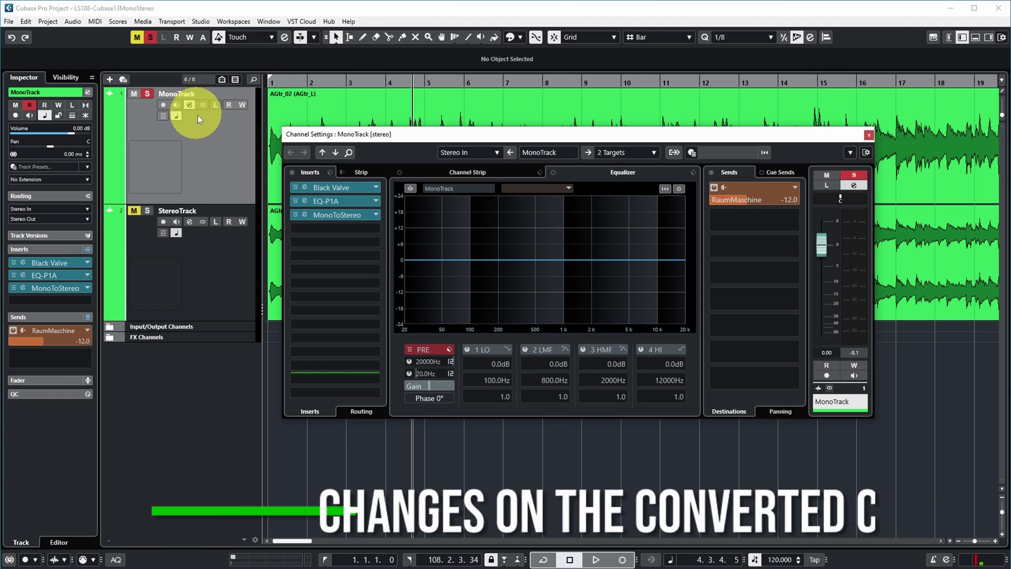
{"action": "left_click_drag", "start_coordinate": [305, 188], "coordinate": [326, 247]}
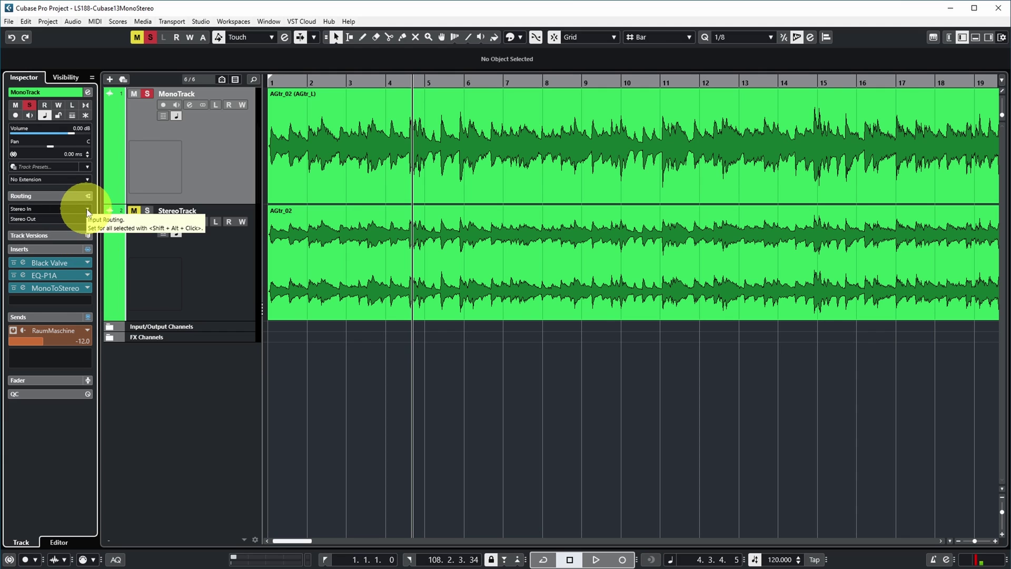
{"action": "left_click", "coordinate": [88, 210]}
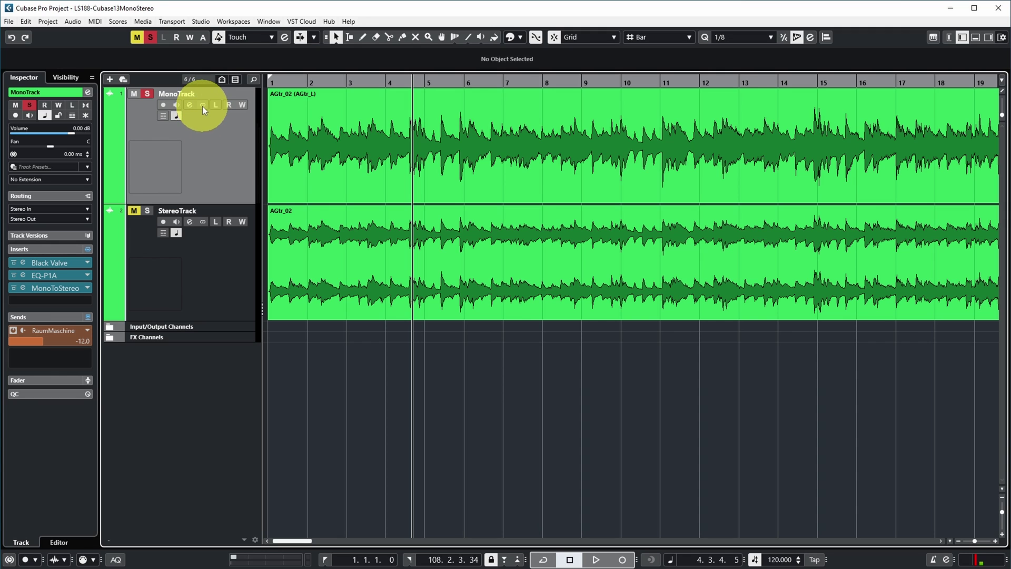
- Return MonoTrack to a mono configuration and set its input routing to the MonoIn bus
{"action": "left_click", "coordinate": [202, 106]}
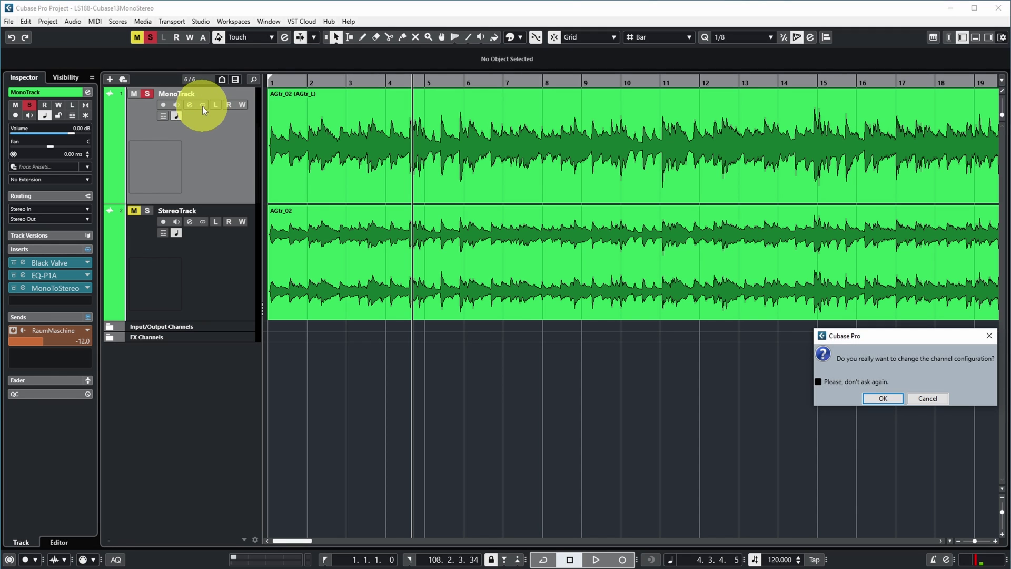
{"action": "left_click", "coordinate": [884, 399]}
{"action": "left_click", "coordinate": [47, 209]}
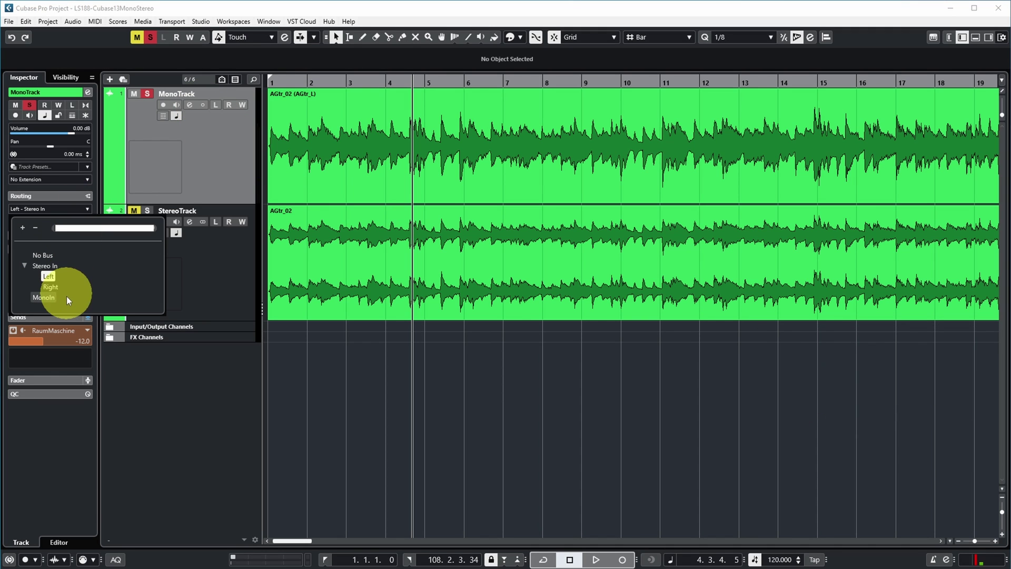
{"action": "left_click", "coordinate": [43, 297]}
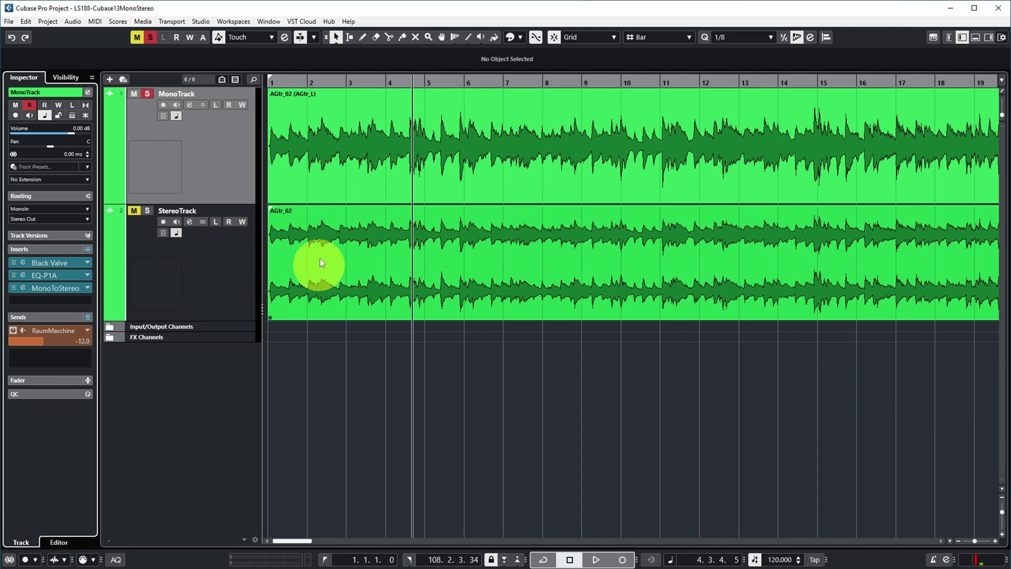
{"action": "left_click", "coordinate": [202, 105]}
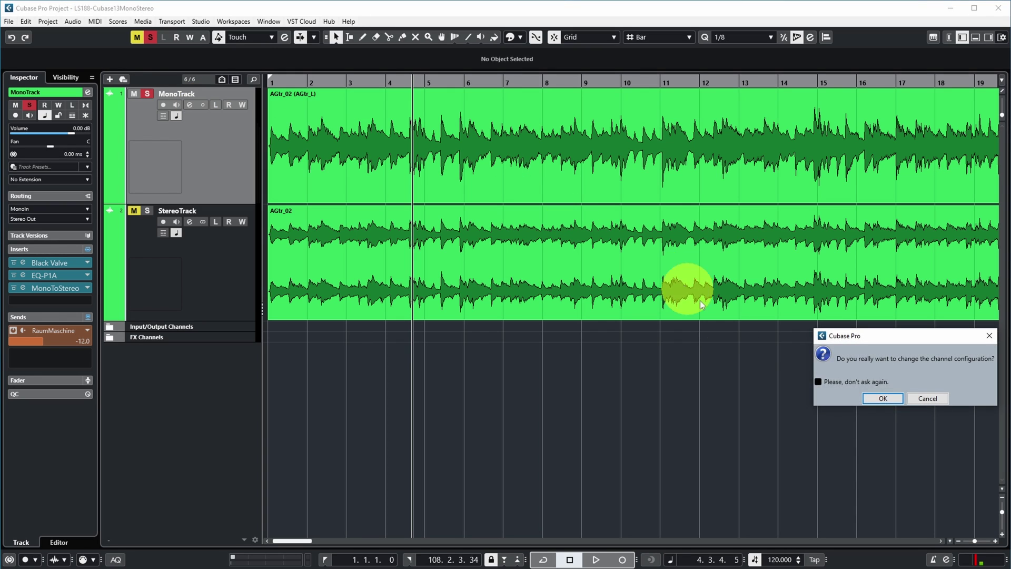
{"action": "left_click", "coordinate": [893, 398]}
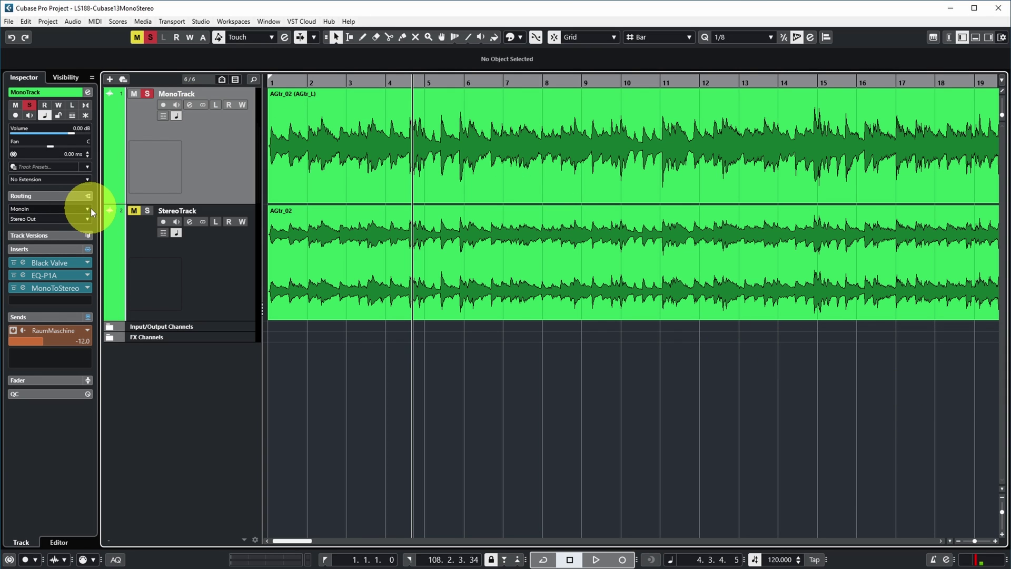
{"action": "left_click", "coordinate": [89, 208]}
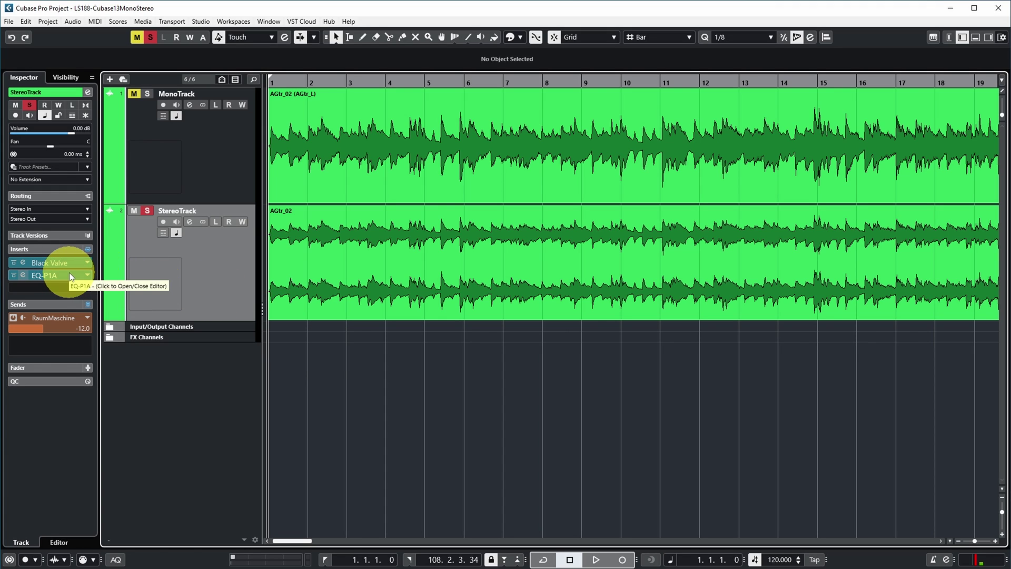
- Play StereoTrack at centre pan, then rewind and audition it panned hard left, then hard right
{"action": "left_click", "coordinate": [218, 272]}
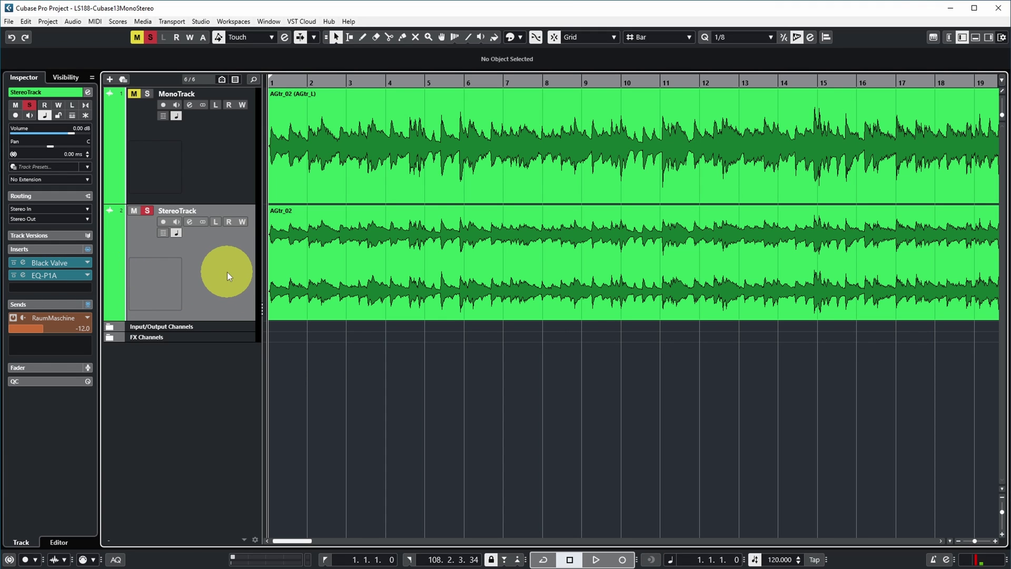
{"action": "key", "text": "space"}
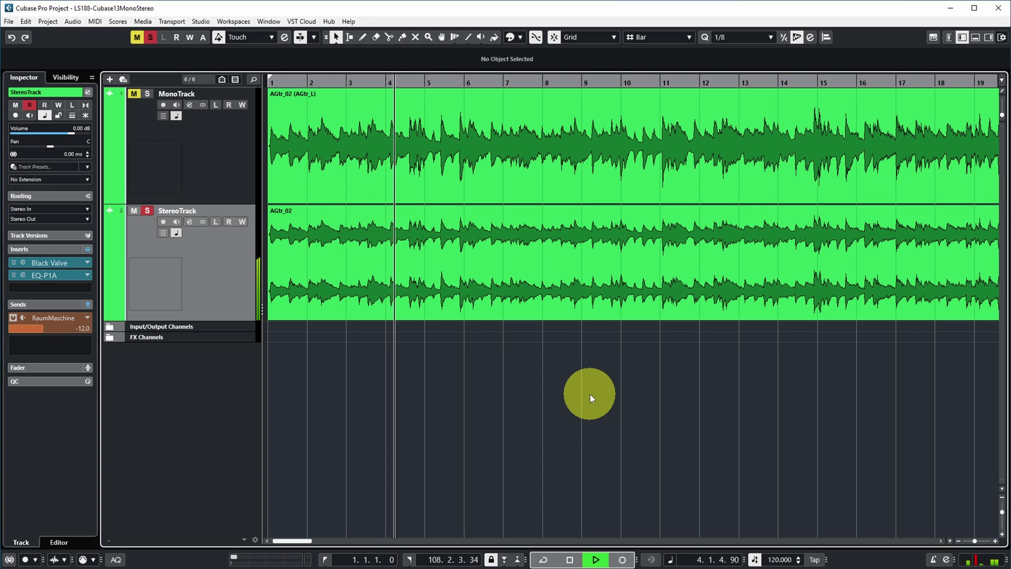
{"action": "key", "text": "space"}
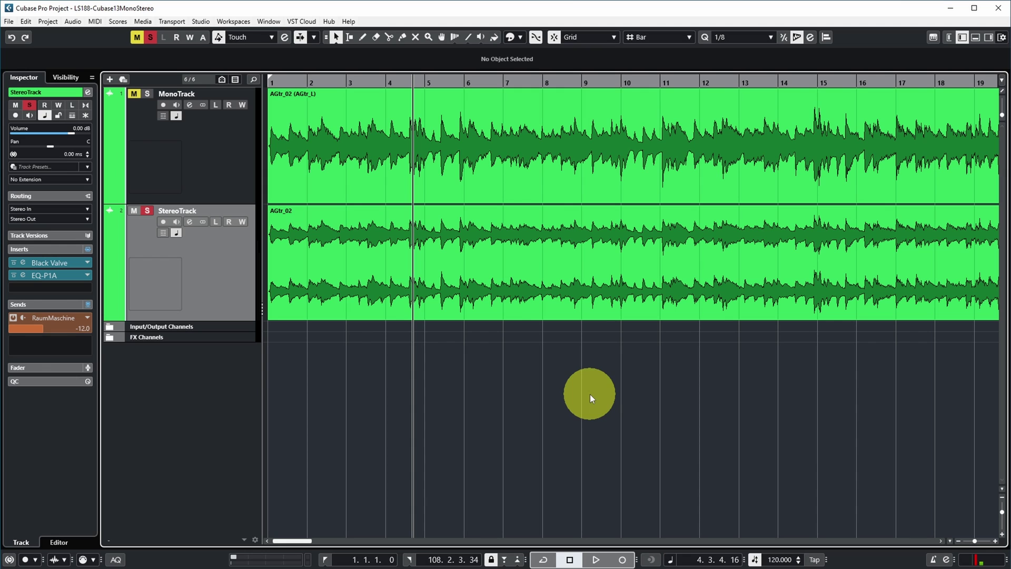
{"action": "key", "text": "comma"}
{"action": "left_click_drag", "start_coordinate": [49, 147], "coordinate": [9, 150]}
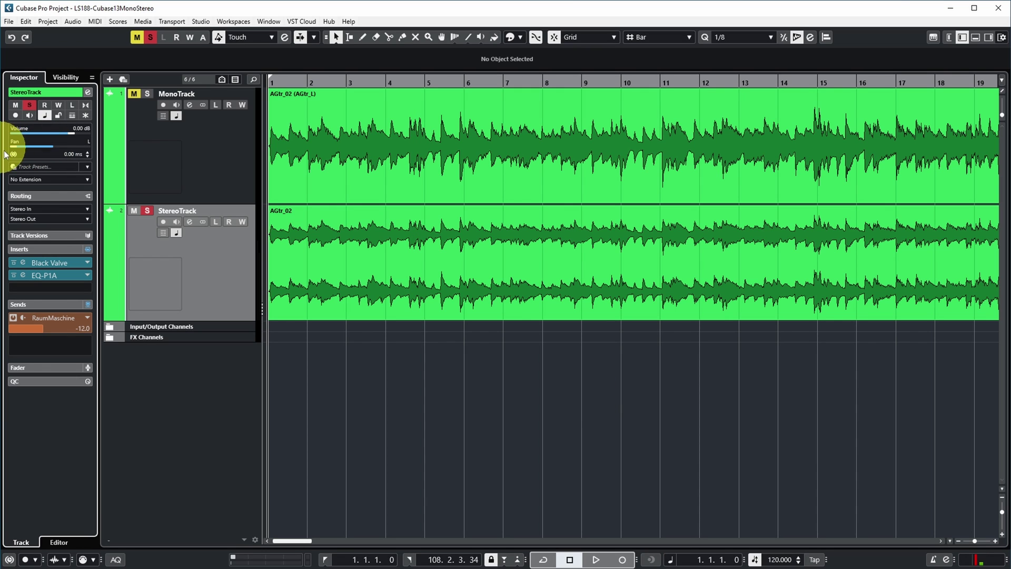
{"action": "key", "text": "space"}
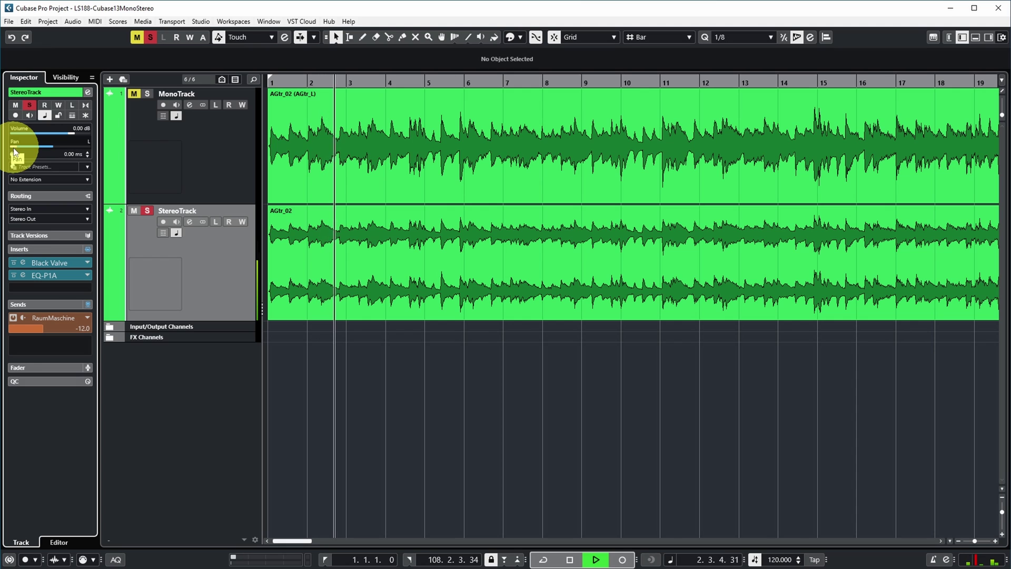
{"action": "left_click_drag", "start_coordinate": [13, 150], "coordinate": [103, 146]}
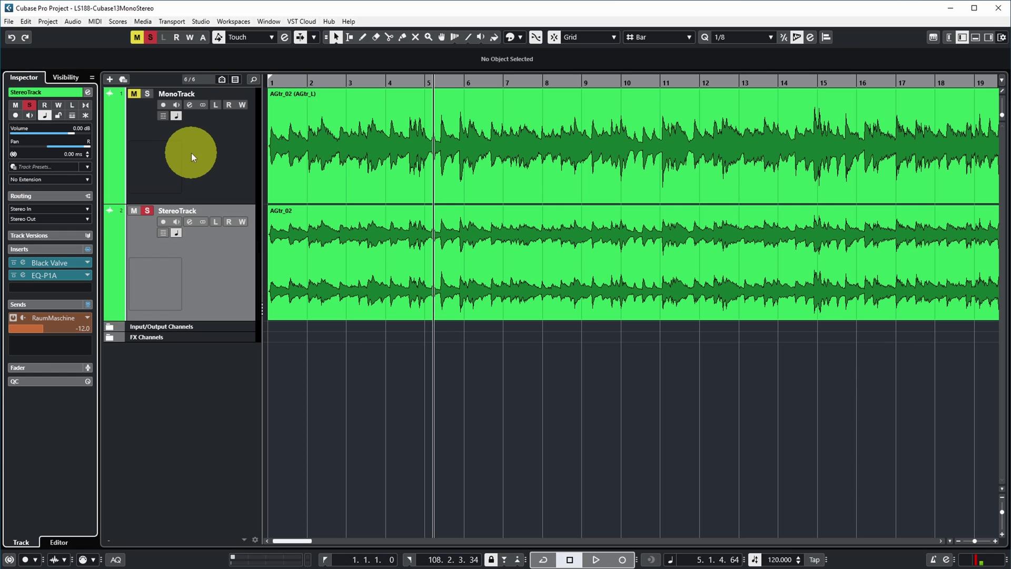
- Switch StereoTrack's channel configuration to mono, fed from Left - Stereo In, and confirm
{"action": "left_click", "coordinate": [204, 223]}
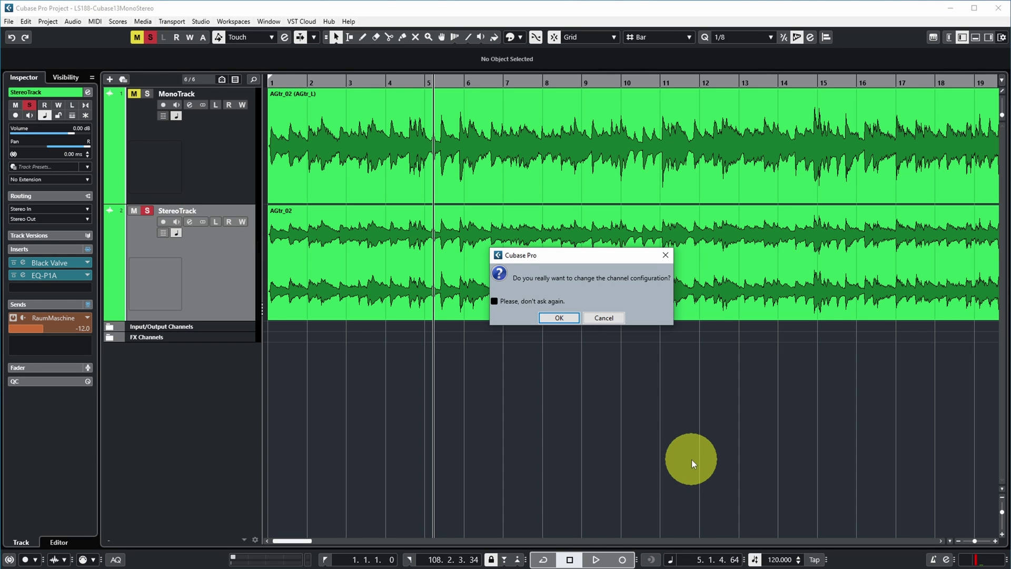
{"action": "left_click", "coordinate": [555, 317]}
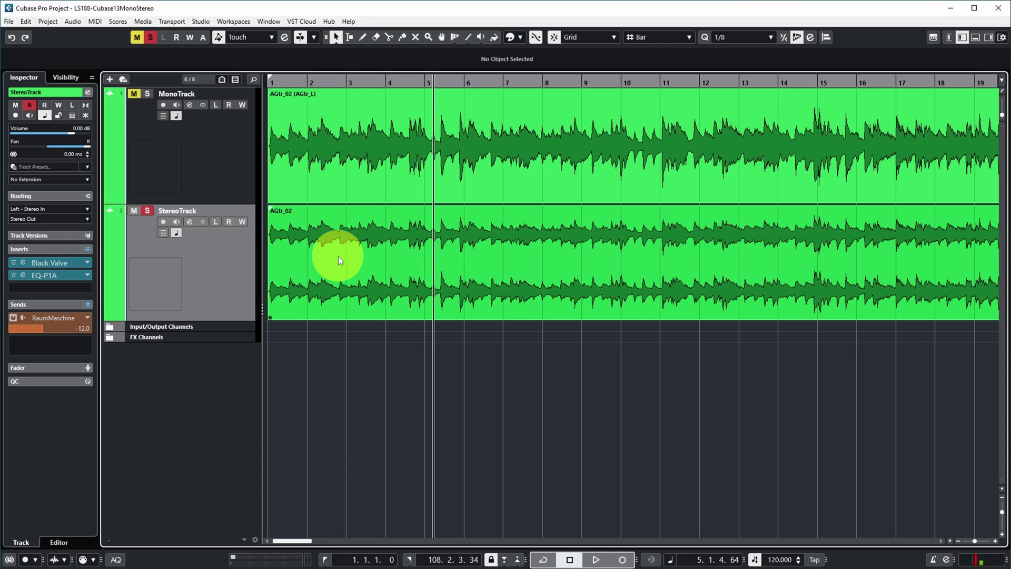
- Play StereoTrack from the project start at centre pan, then open its Channel Settings window
{"action": "key", "text": "Home"}
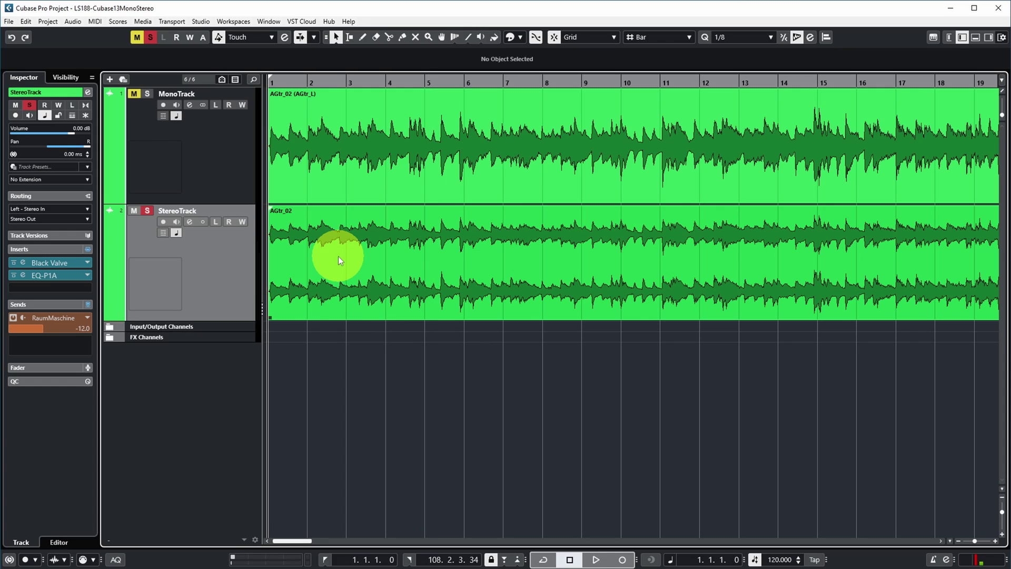
{"action": "key", "text": "space"}
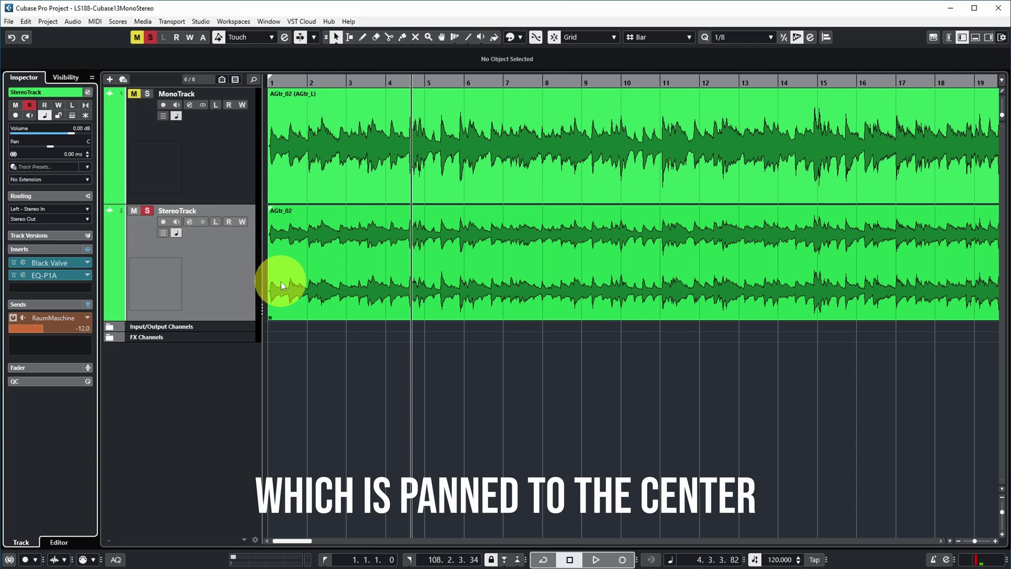
{"action": "key", "text": "e"}
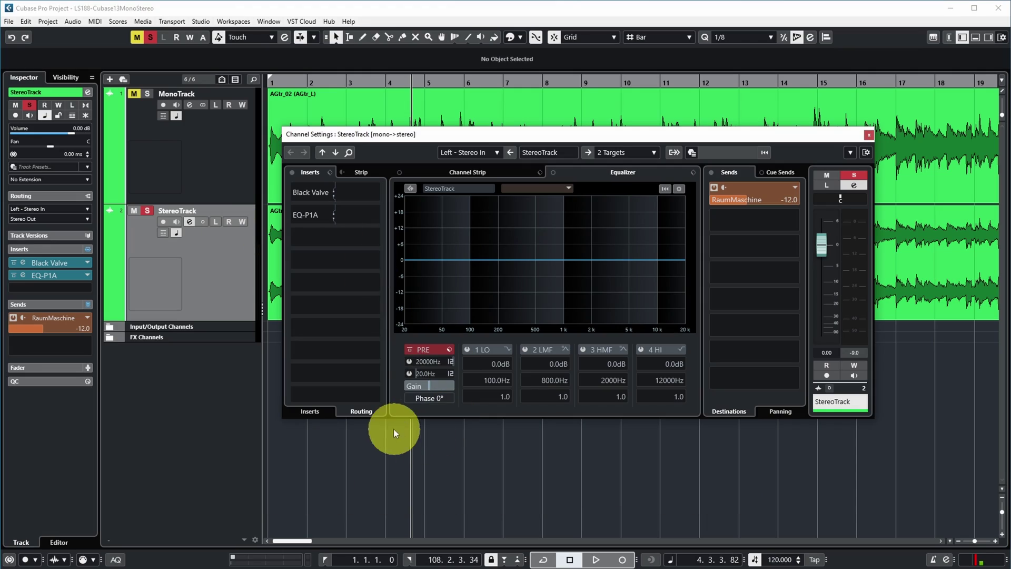